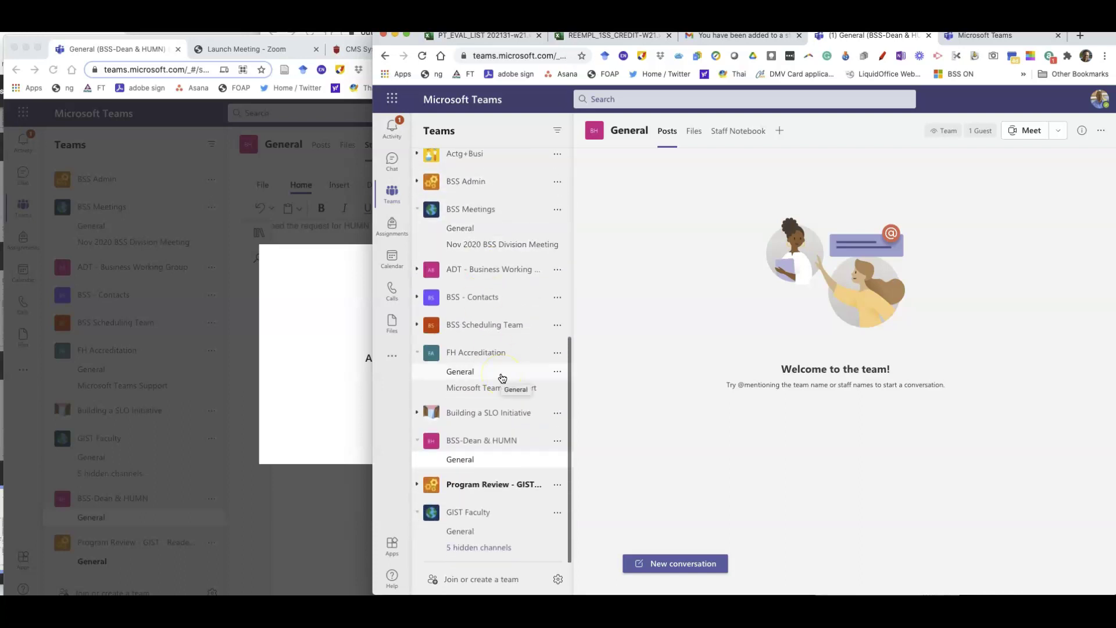
Step: Show the section list of the PLC Notebook in the Building a SLO Initiative team and return to the BSS-Dean & HUMN team
left_click(478, 442)
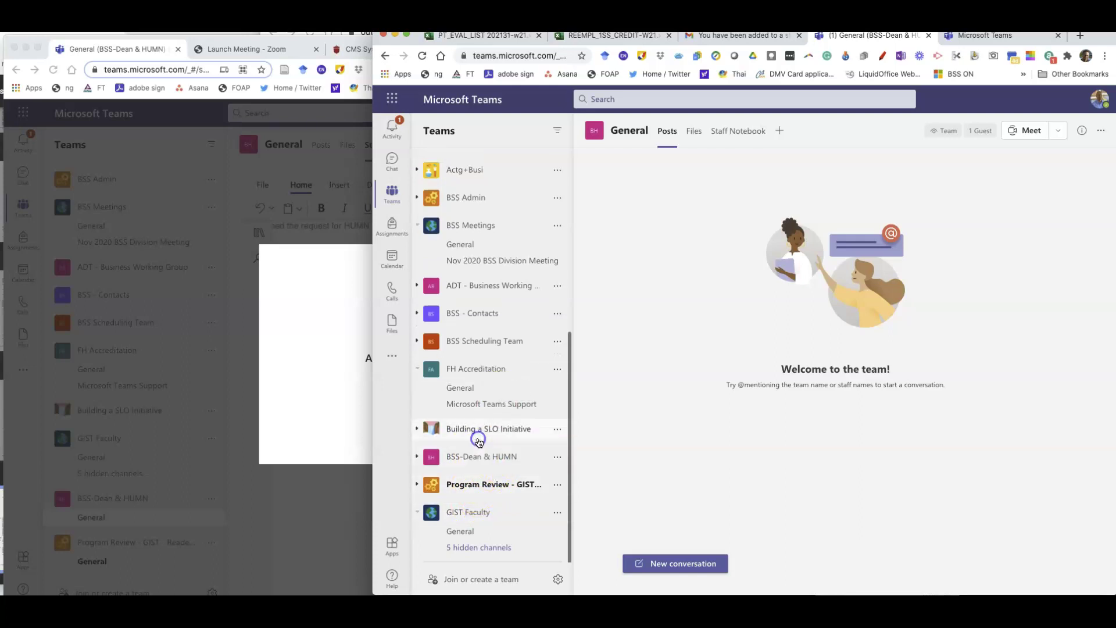
left_click(465, 429)
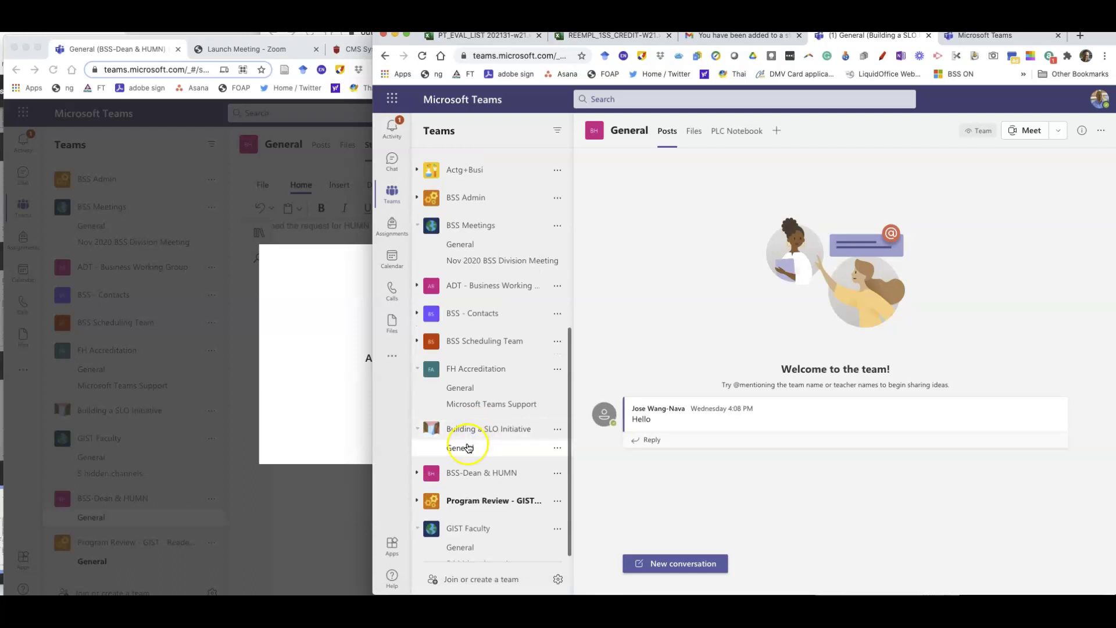
left_click(737, 131)
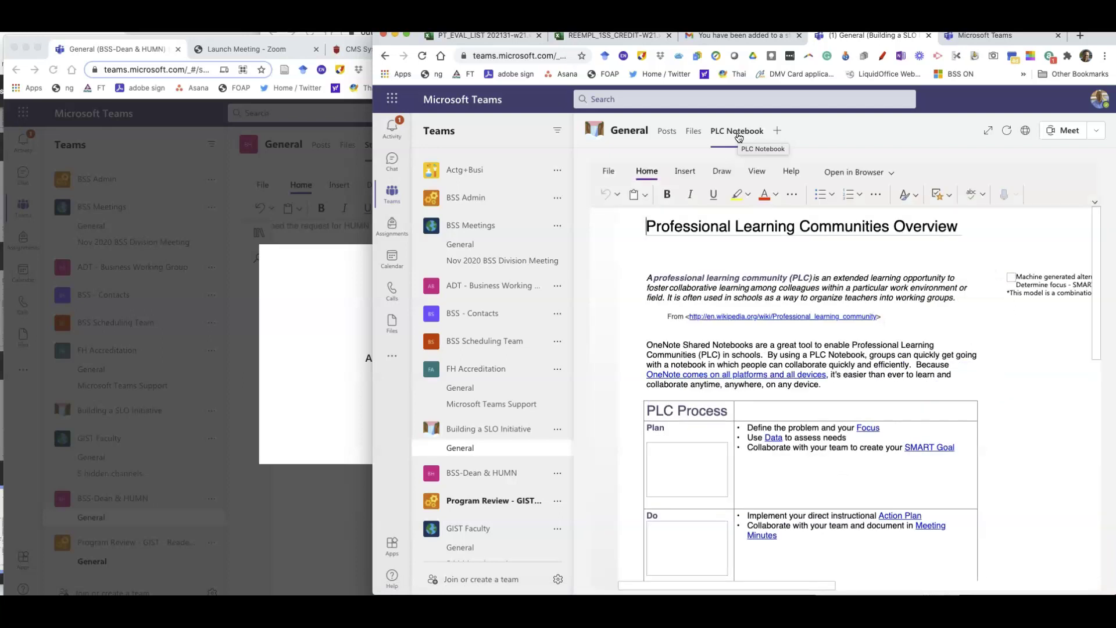
left_click(604, 222)
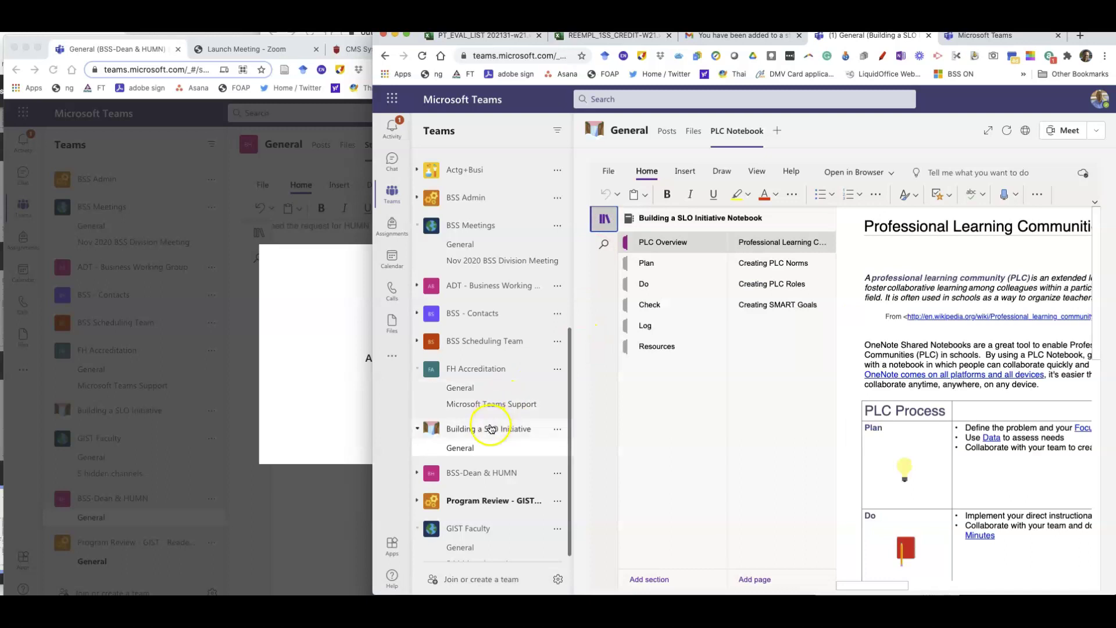
left_click(489, 472)
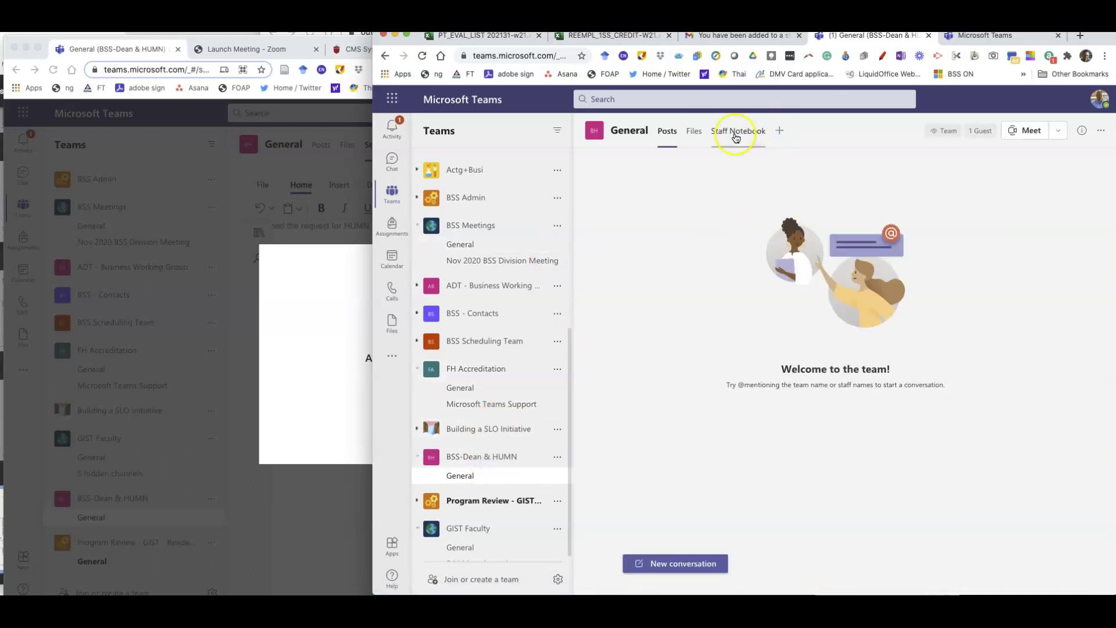
Step: Close the current Teams page and reopen the BSS-Dean & HUMN team from the Gmail invitation, using the web app instead of the desktop app
left_click(928, 37)
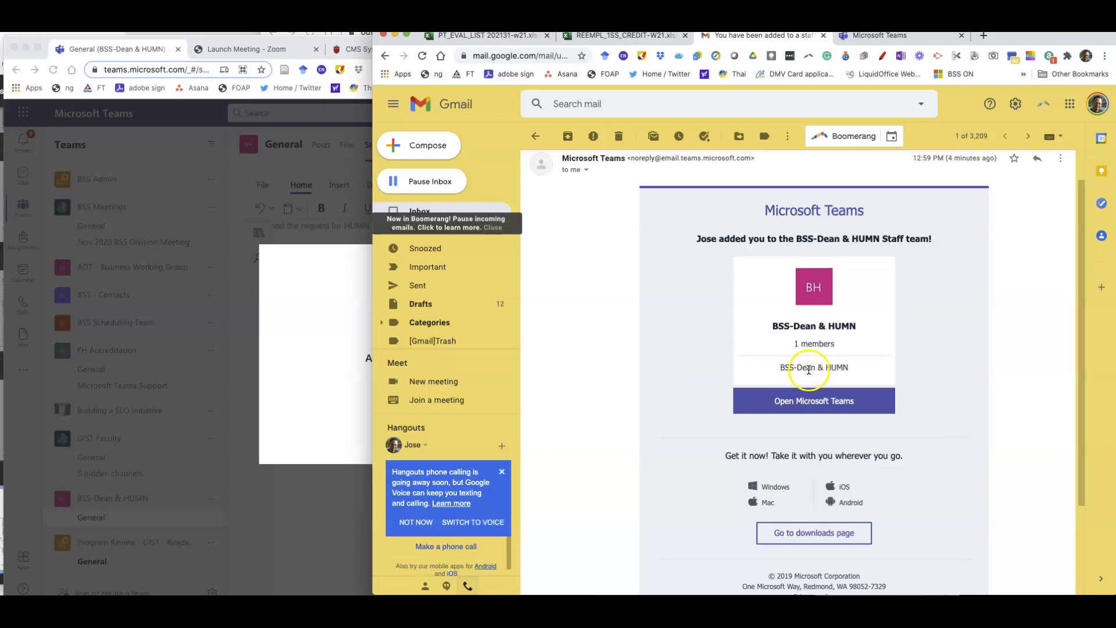
left_click(805, 407)
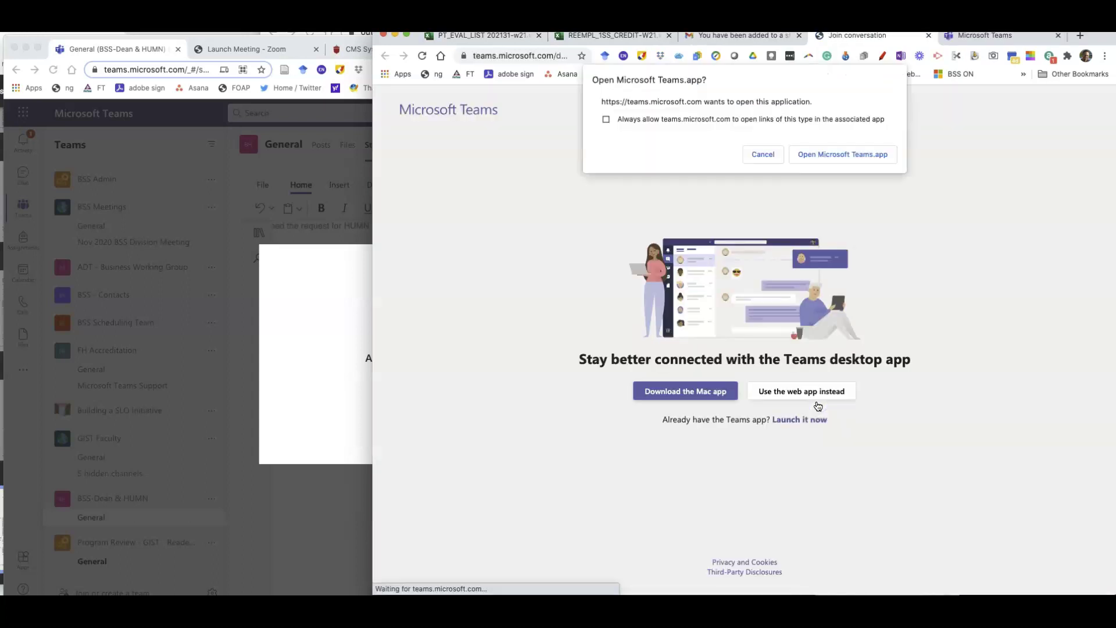
left_click(795, 390)
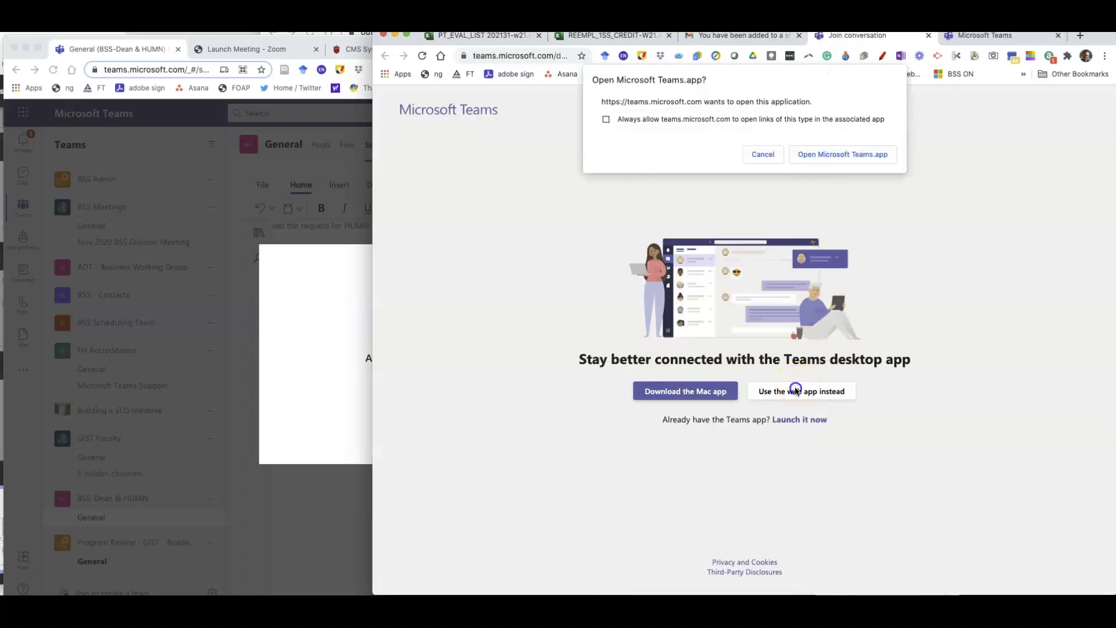
left_click(763, 154)
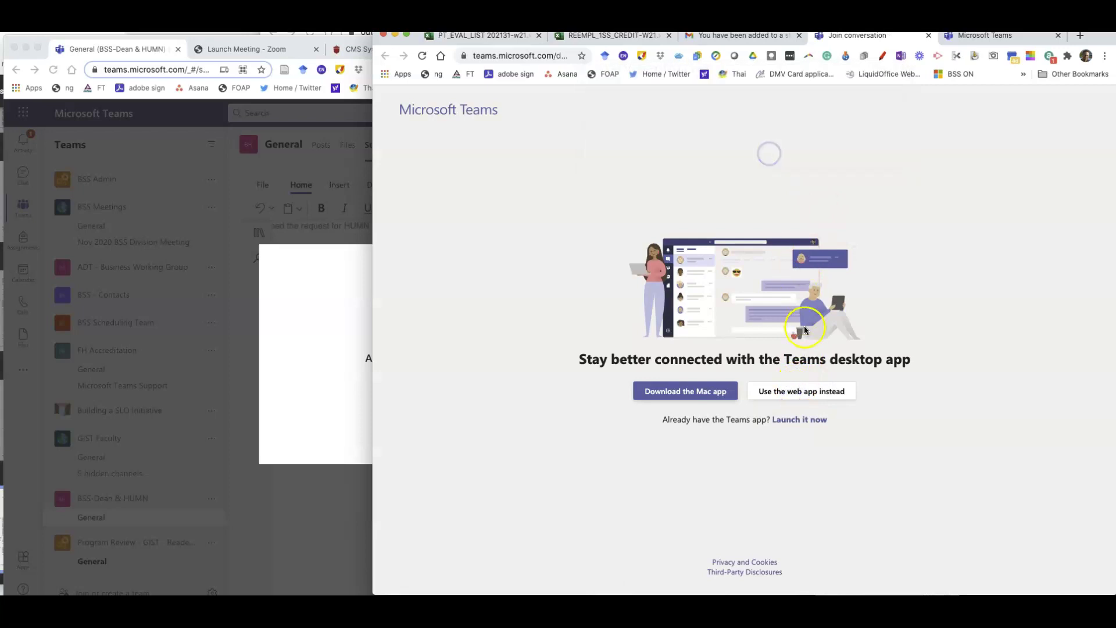
left_click(788, 394)
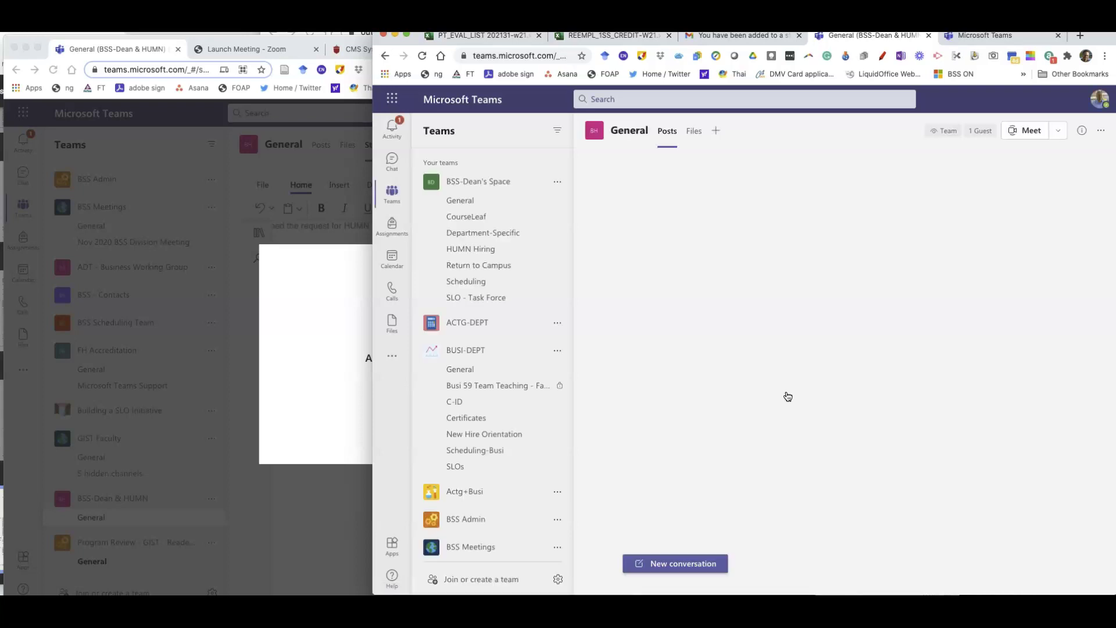
Step: Open the Staff Notebook in the General channel of the BSS-Dean & HUMN team and show its section list
scroll(455, 387, "down", 1)
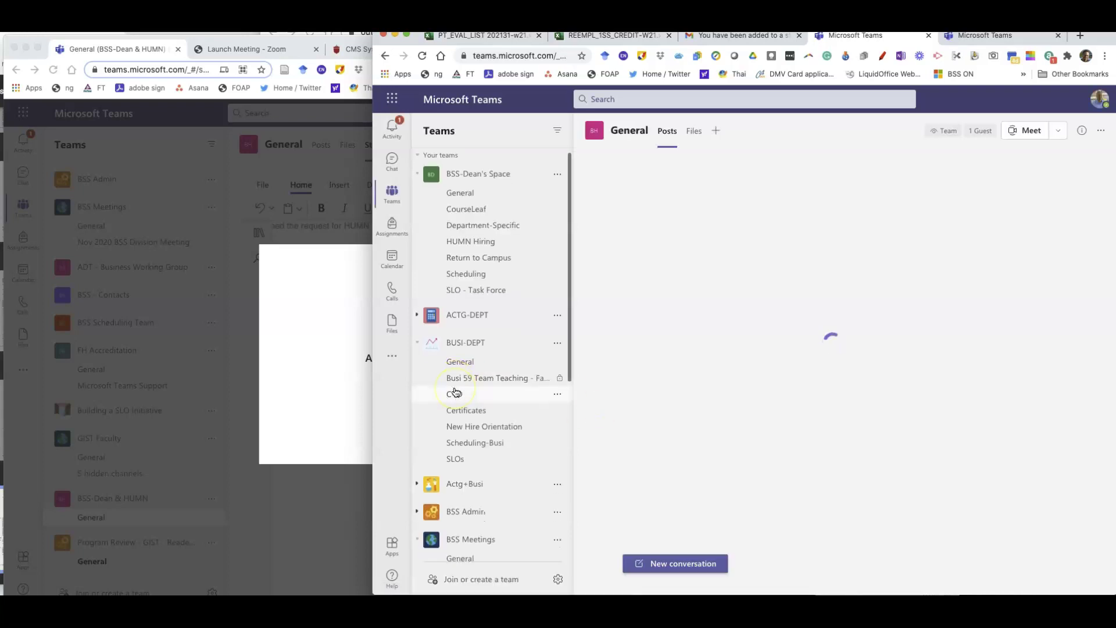
scroll(455, 392, "down", 10)
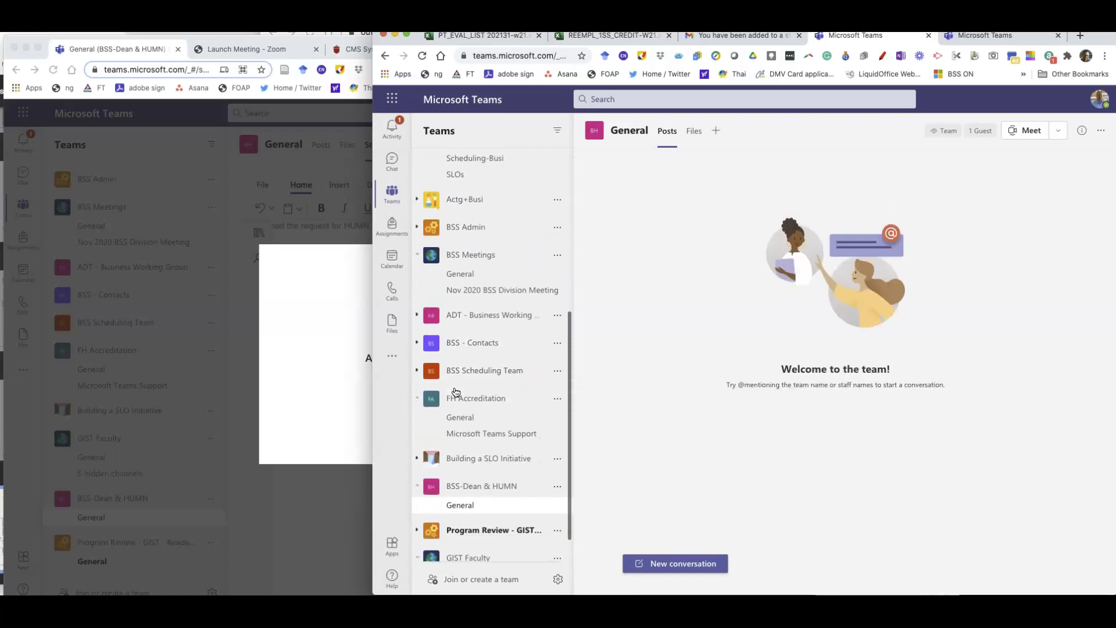
scroll(488, 372, "up", 10)
scroll(486, 319, "down", 6)
scroll(484, 321, "down", 5)
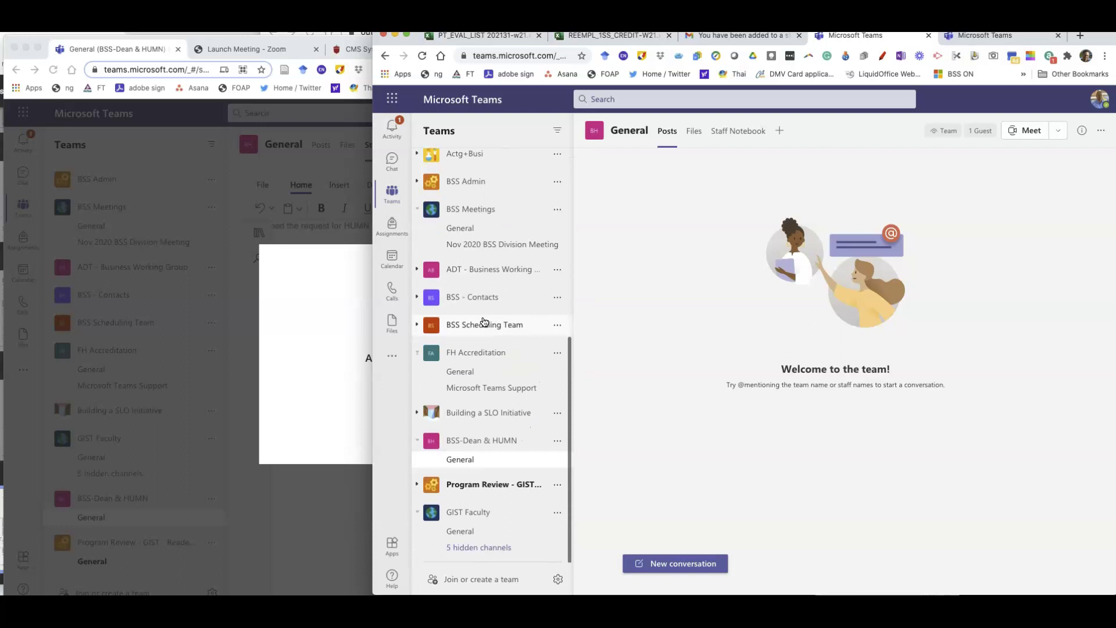
left_click(475, 442)
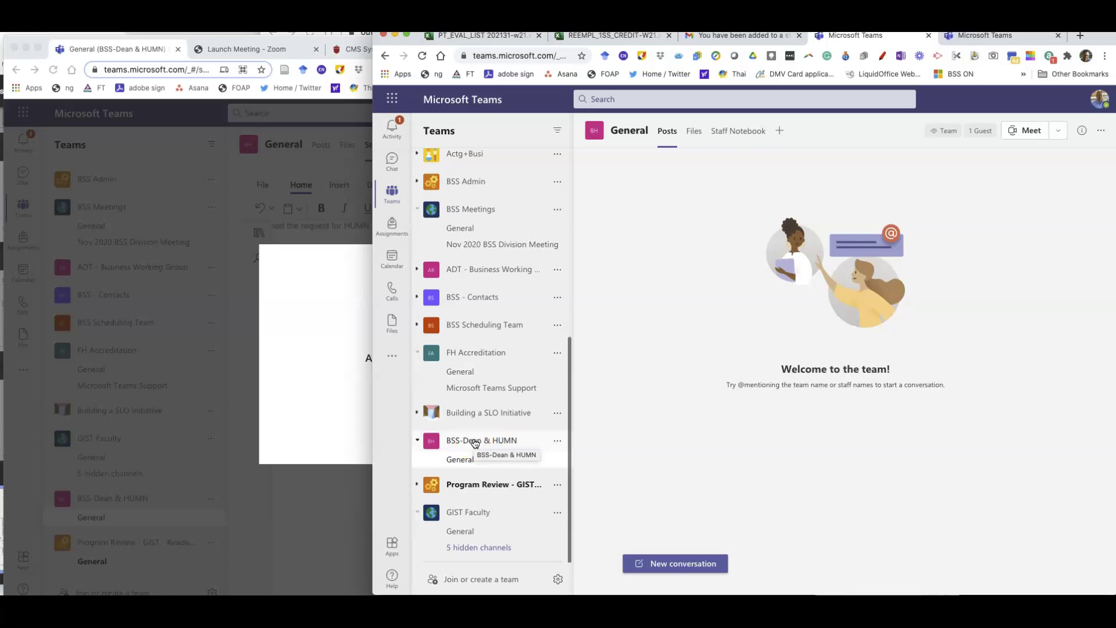
left_click(463, 462)
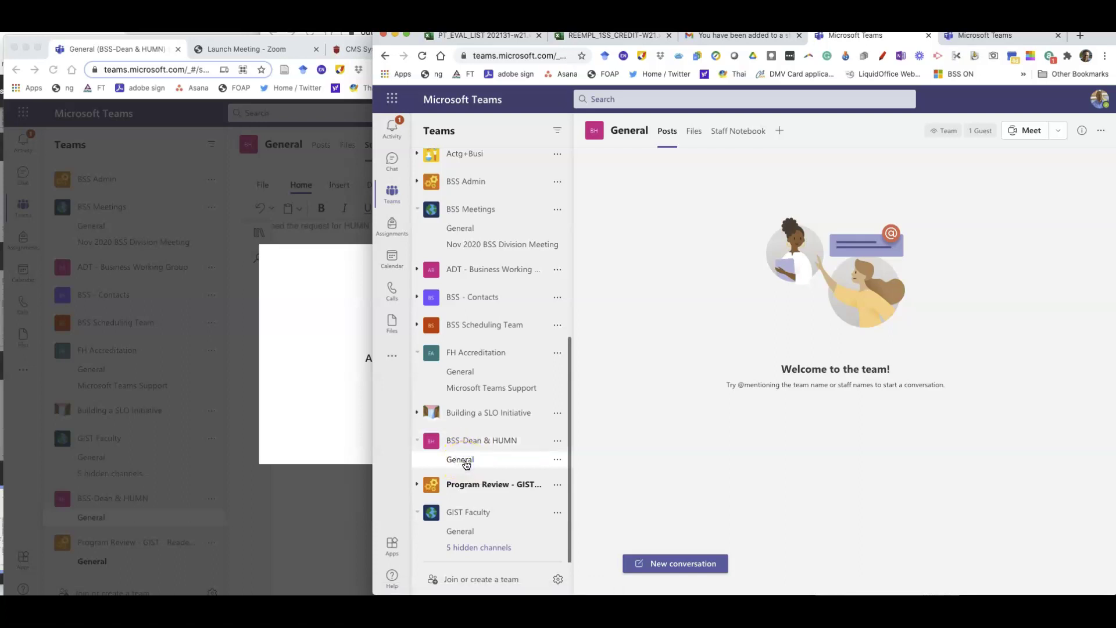
left_click(726, 134)
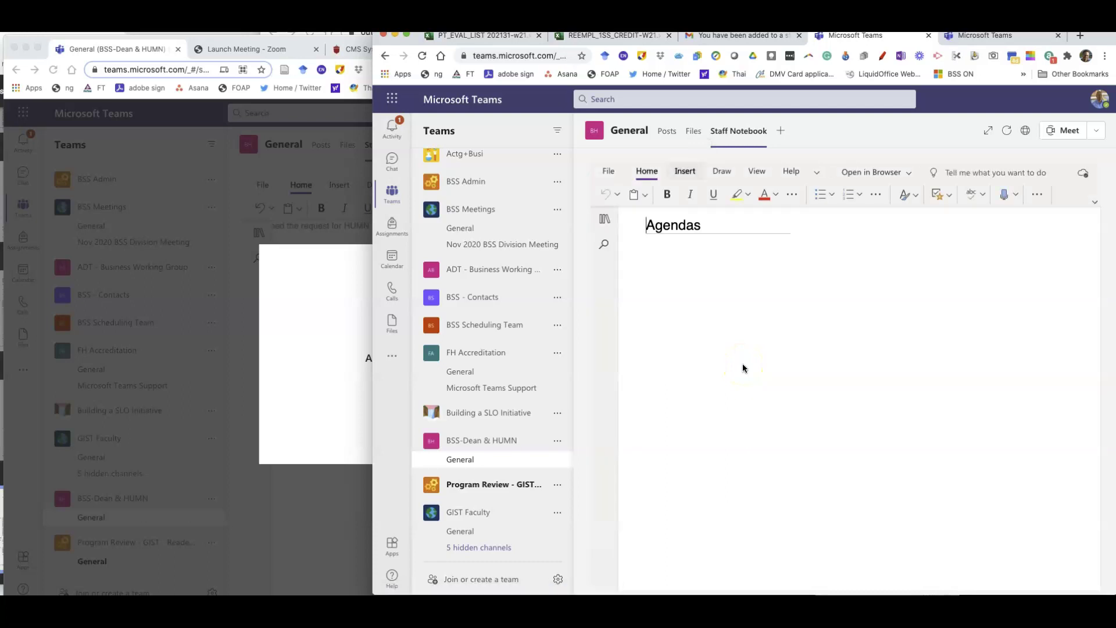
left_click(604, 221)
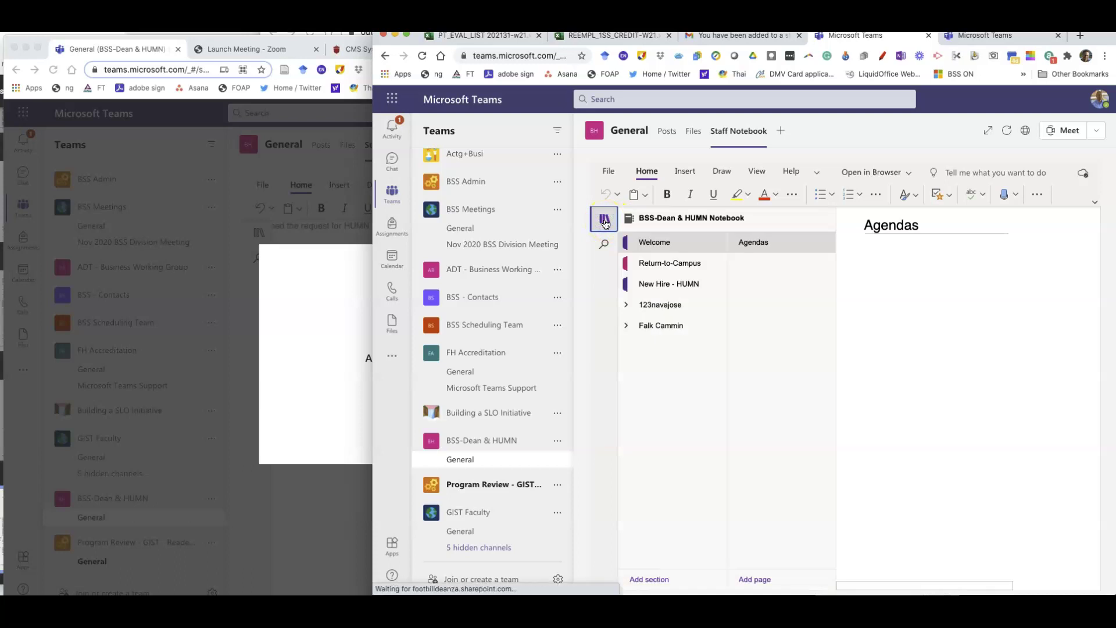
Step: Open the Return-to-Campus page in the notebook's Return-to-Campus section and hide the section list
left_click(668, 265)
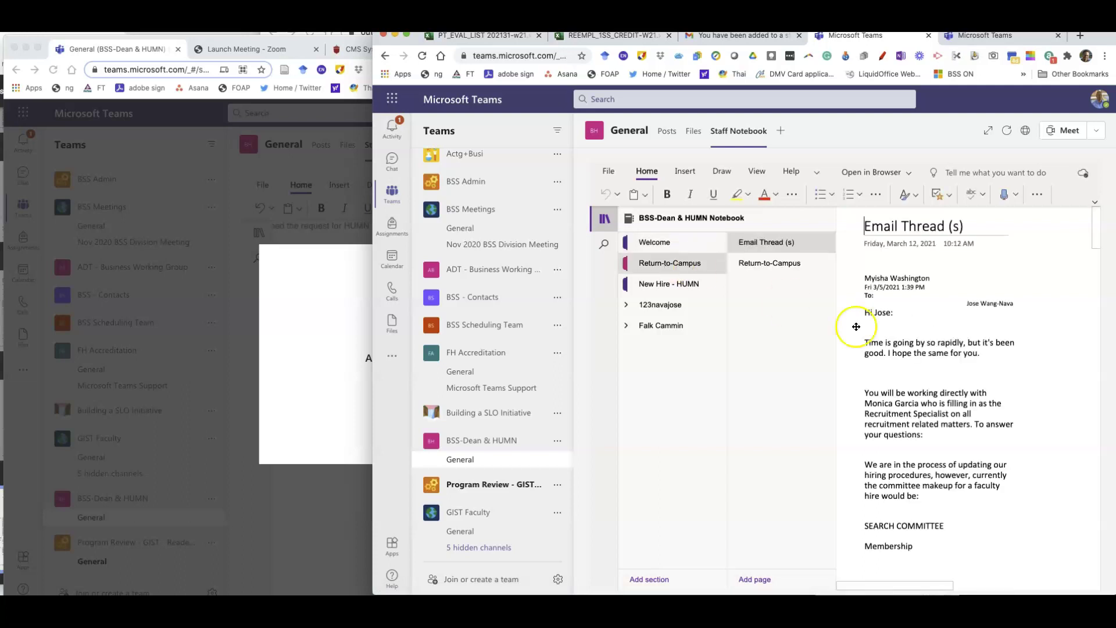
left_click(782, 263)
scroll(906, 363, "right", 3)
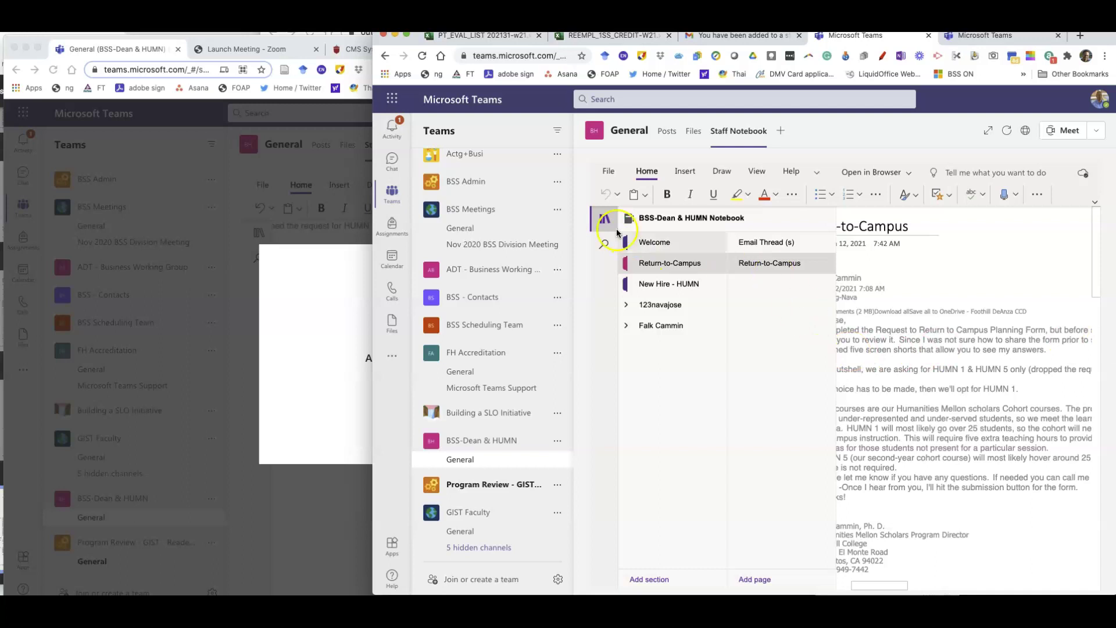
left_click(605, 218)
Step: Examine the form screenshots and the comments beside them on the Return-to-Campus page, then return to the e-mail text
scroll(811, 344, "right", 5)
scroll(810, 344, "right", 5)
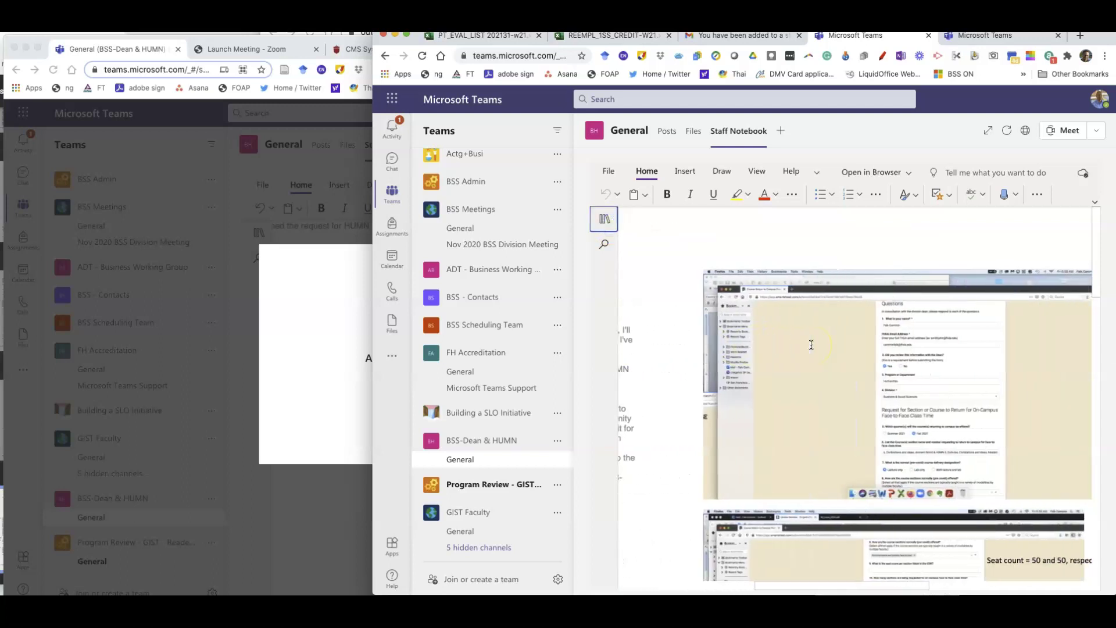
scroll(866, 414, "down", 3)
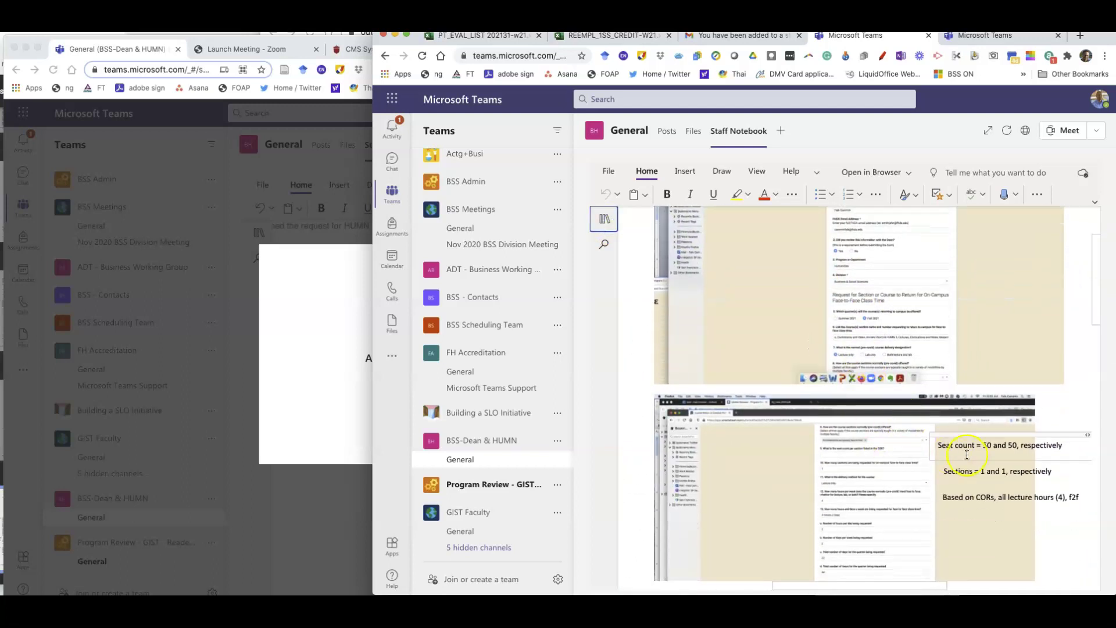
scroll(895, 456, "down", 5)
scroll(969, 371, "down", 4)
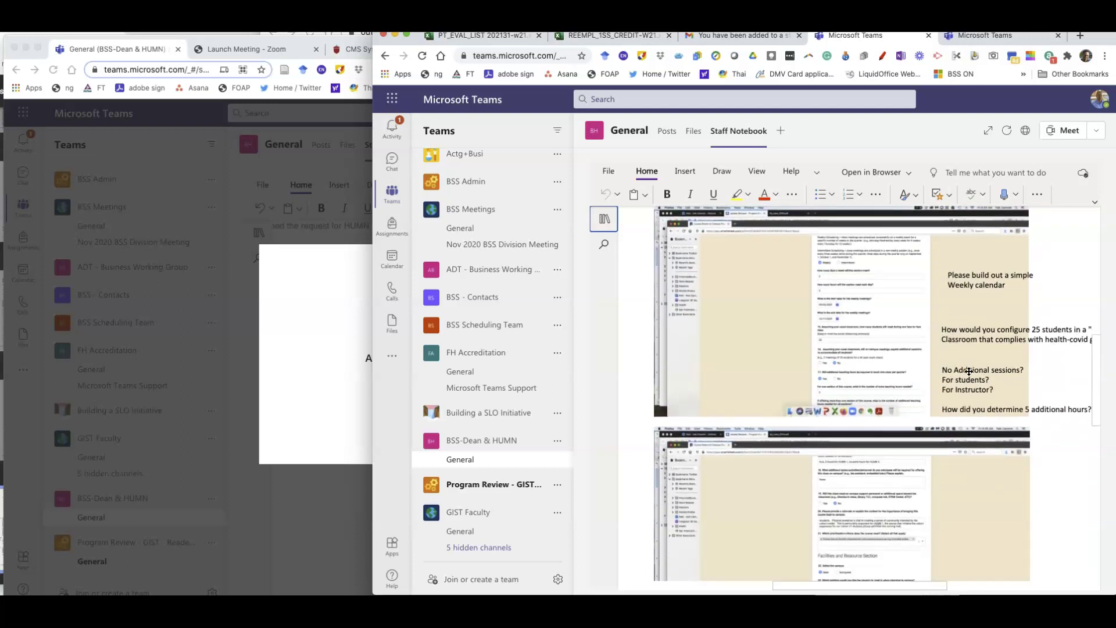
scroll(969, 371, "down", 2)
scroll(969, 371, "up", 3)
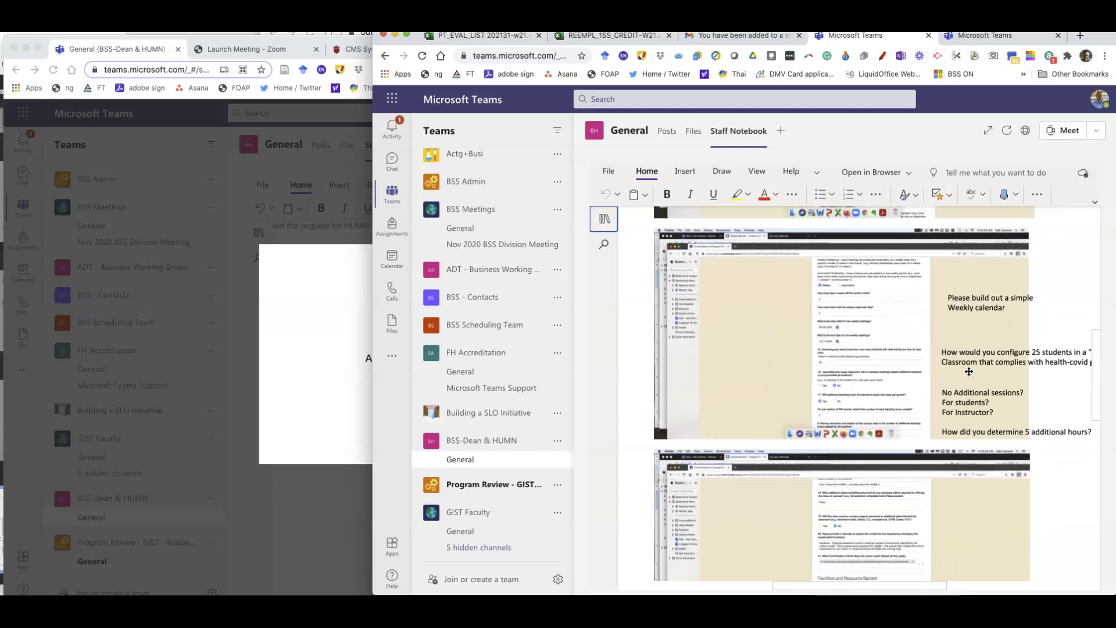
scroll(969, 371, "down", 7)
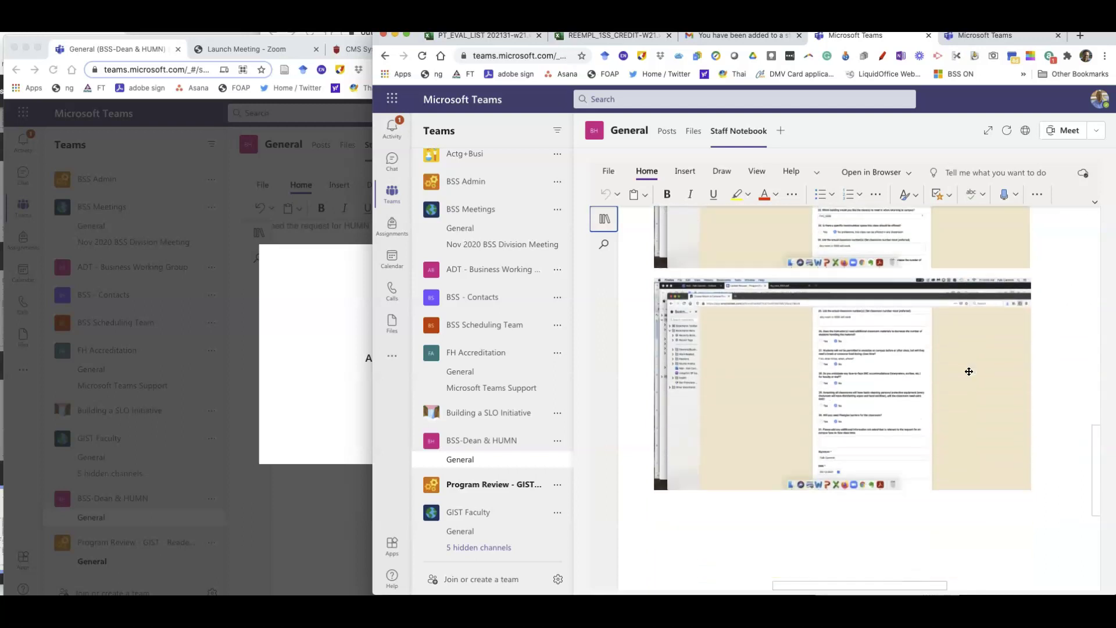
scroll(969, 371, "up", 10)
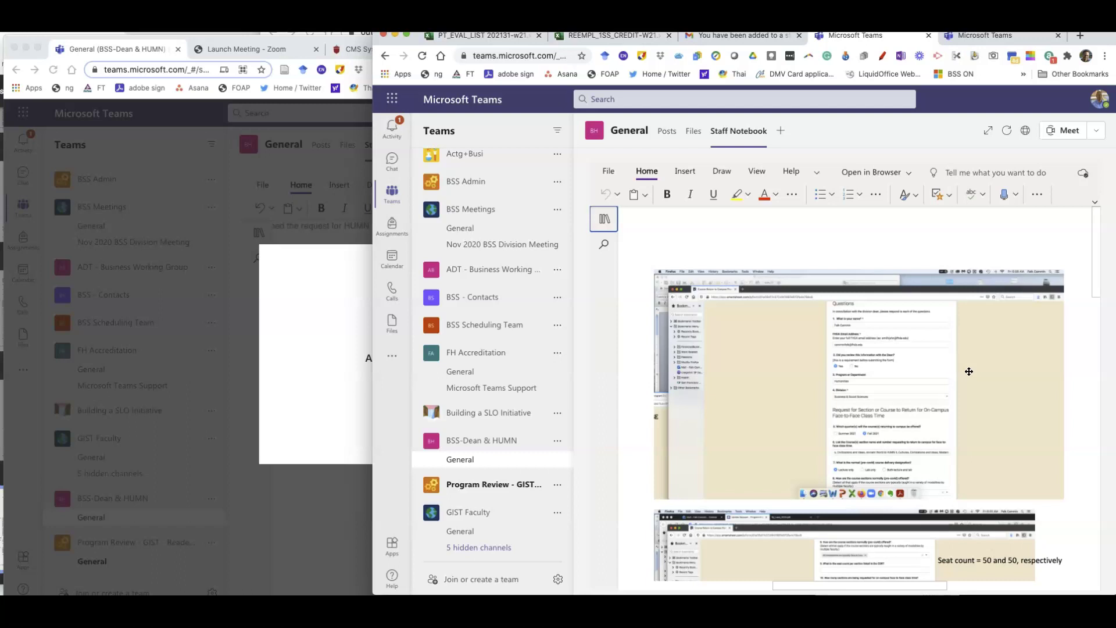
scroll(930, 384, "left", 3)
scroll(832, 425, "right", 8)
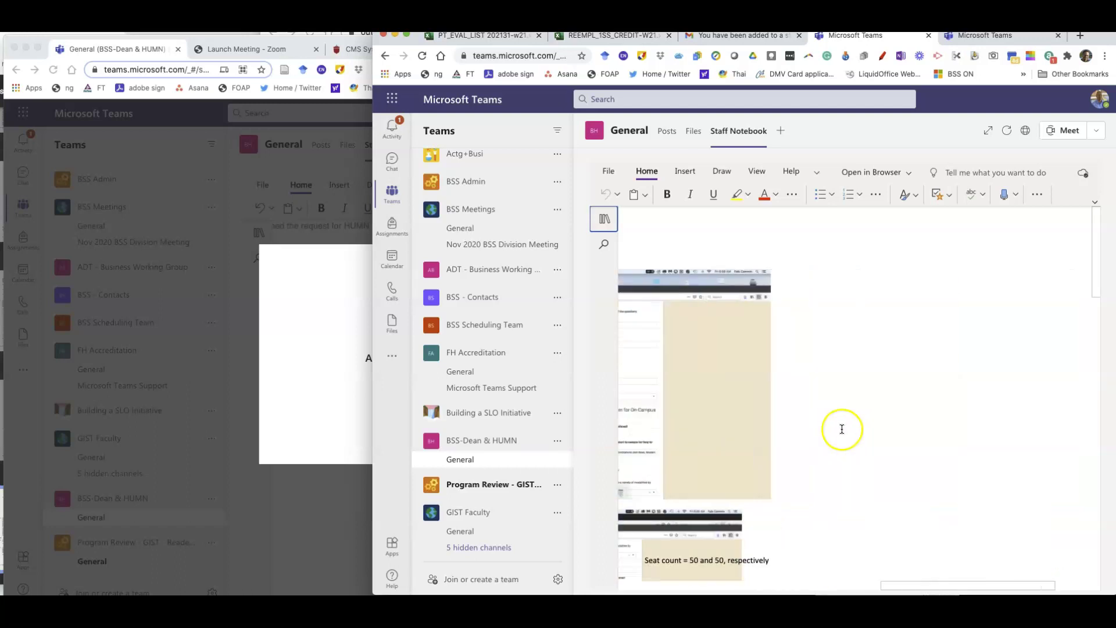
scroll(875, 442, "left", 3)
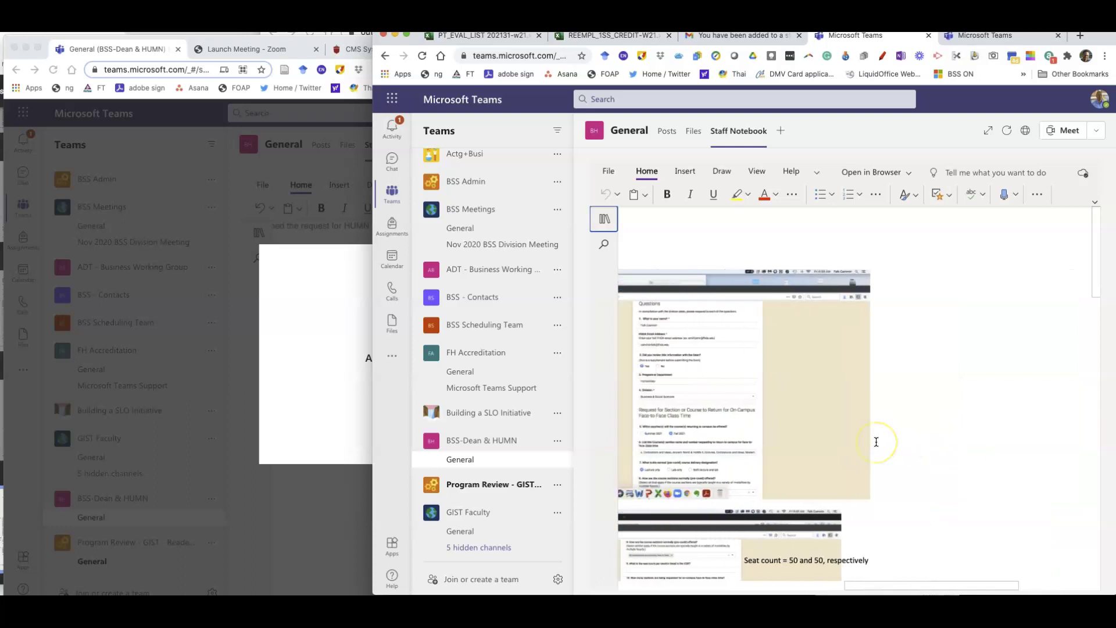
scroll(914, 449, "down", 5)
left_click(927, 444)
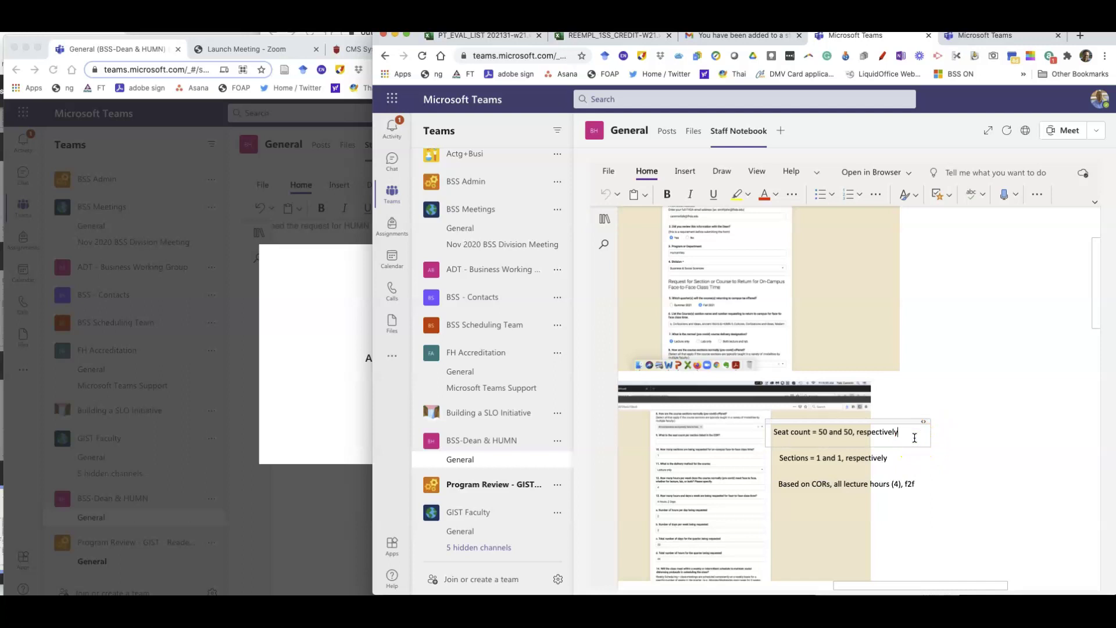
scroll(915, 438, "left", 10)
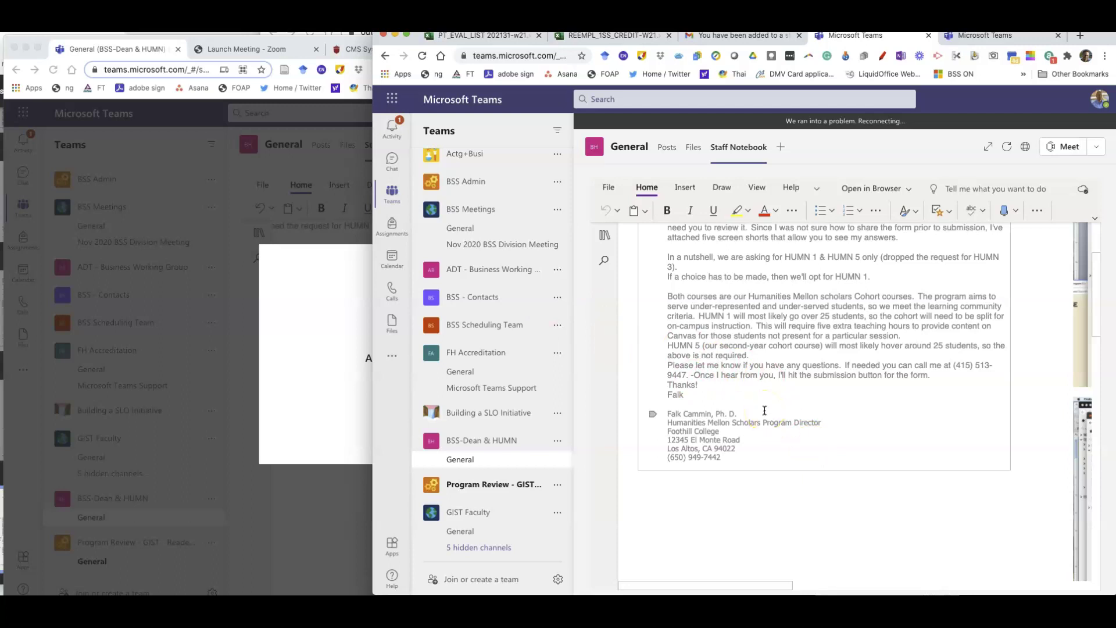
Step: Open the Microsoft 365 app list to view the available apps
left_click(393, 103)
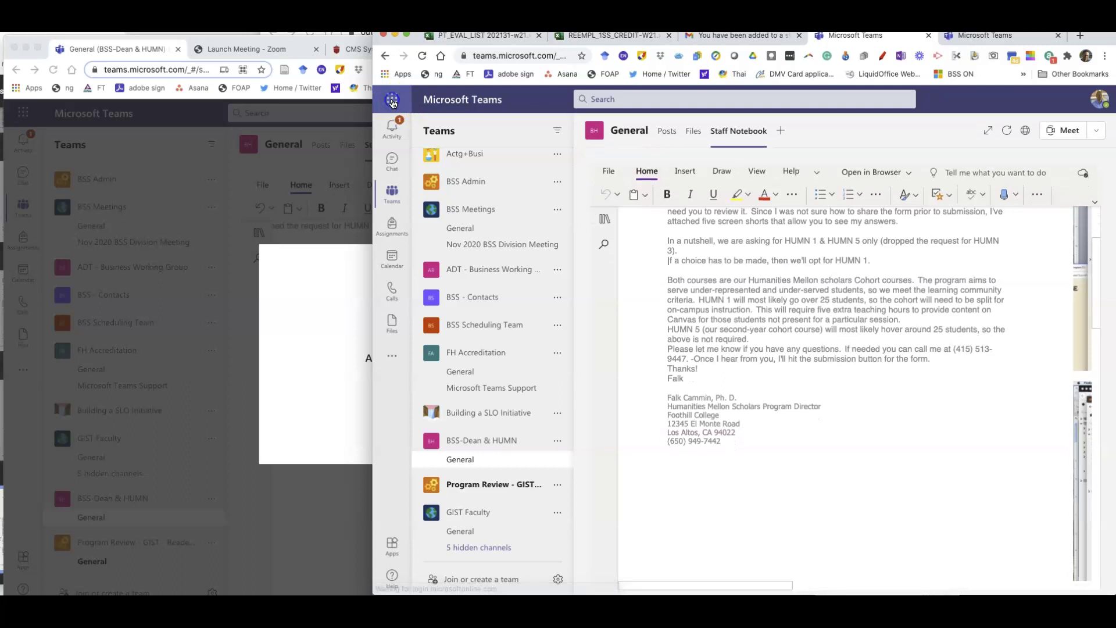
left_click(491, 240)
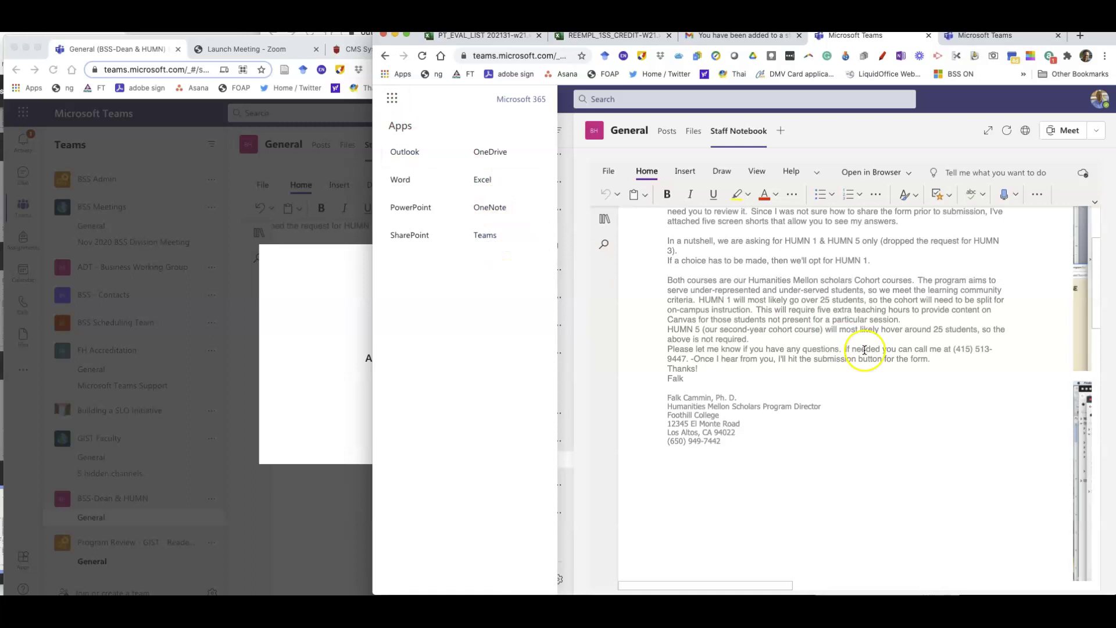
left_click(854, 506)
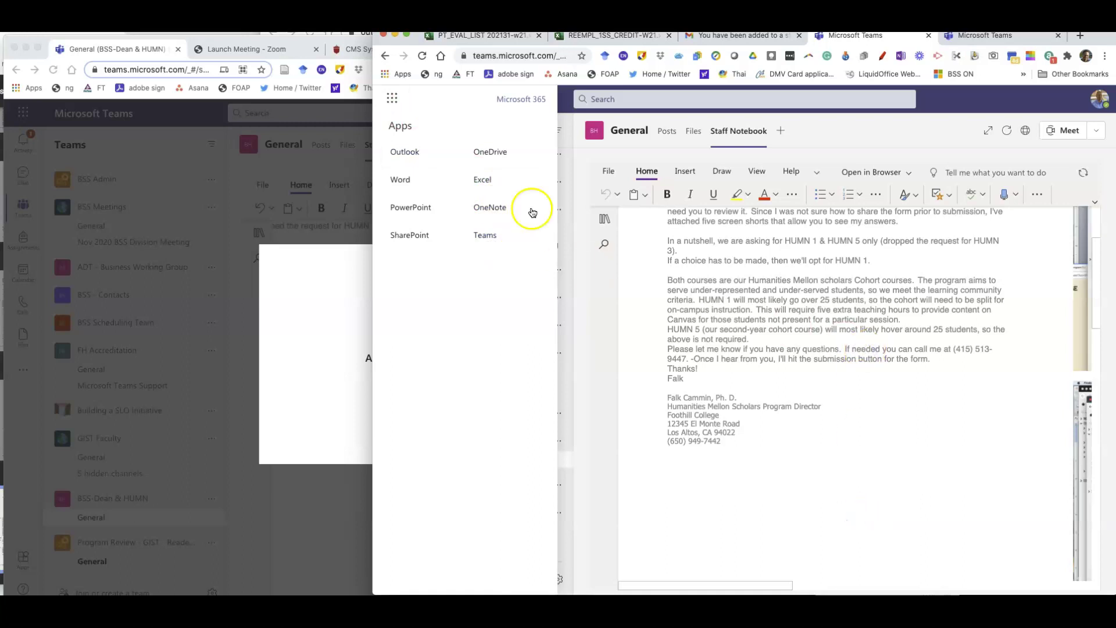
left_click(708, 364)
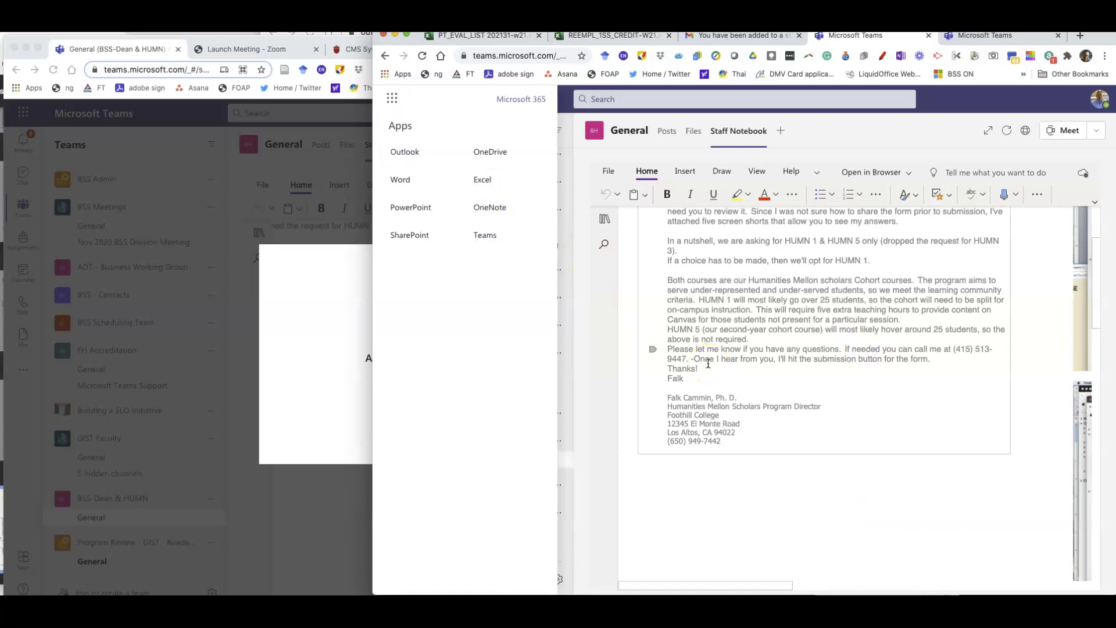